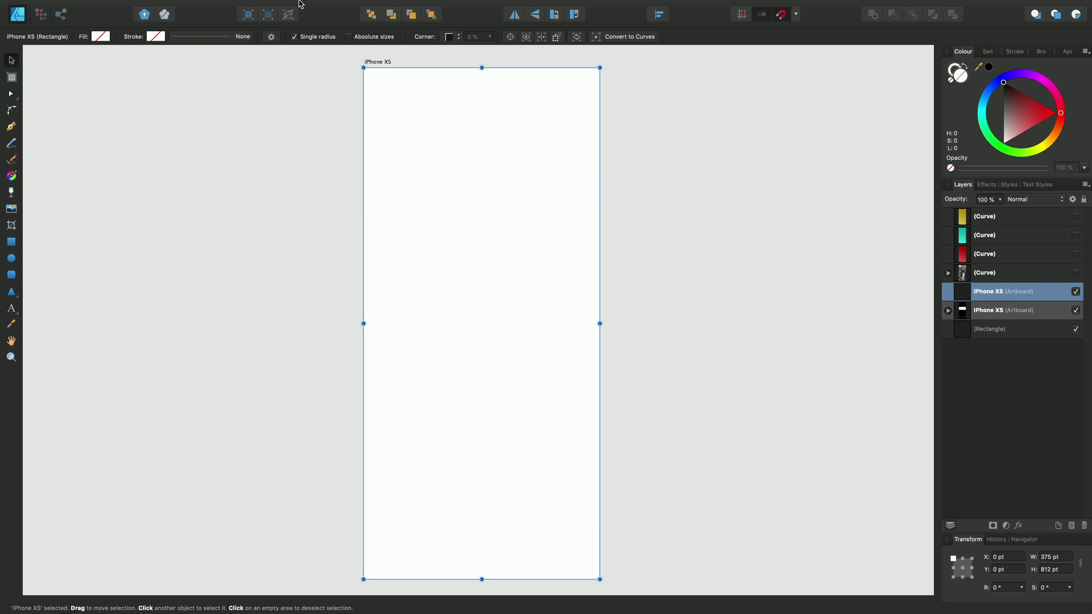
Open the Assets panel on the iOS 12 category, showing the iPhone X bars section
{"action": "mouse_move", "coordinate": [298, 1]}
{"action": "left_click", "coordinate": [272, 6]}
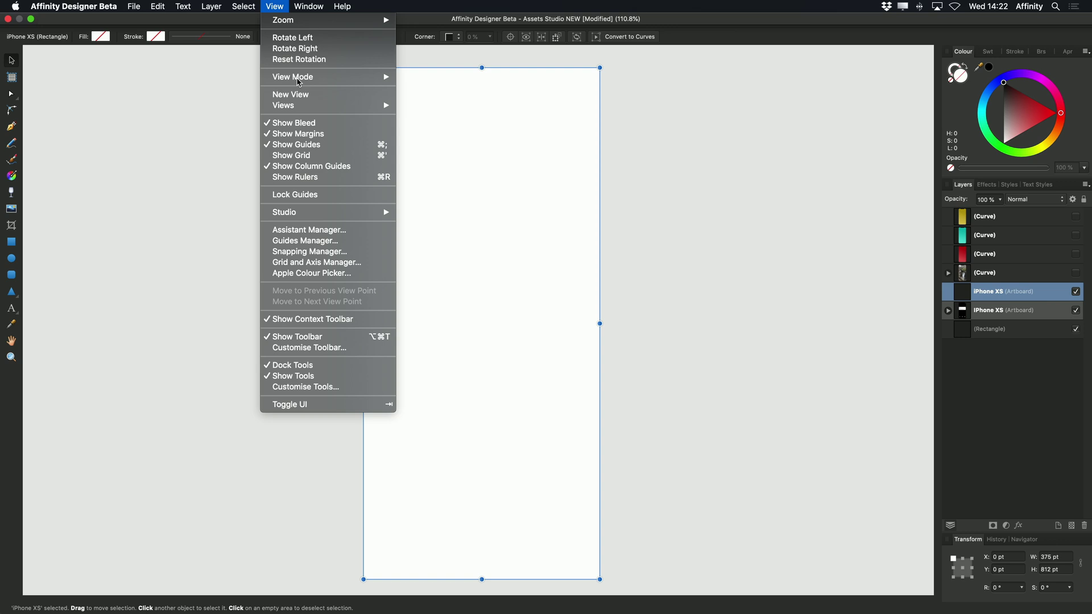
{"action": "mouse_move", "coordinate": [325, 211]}
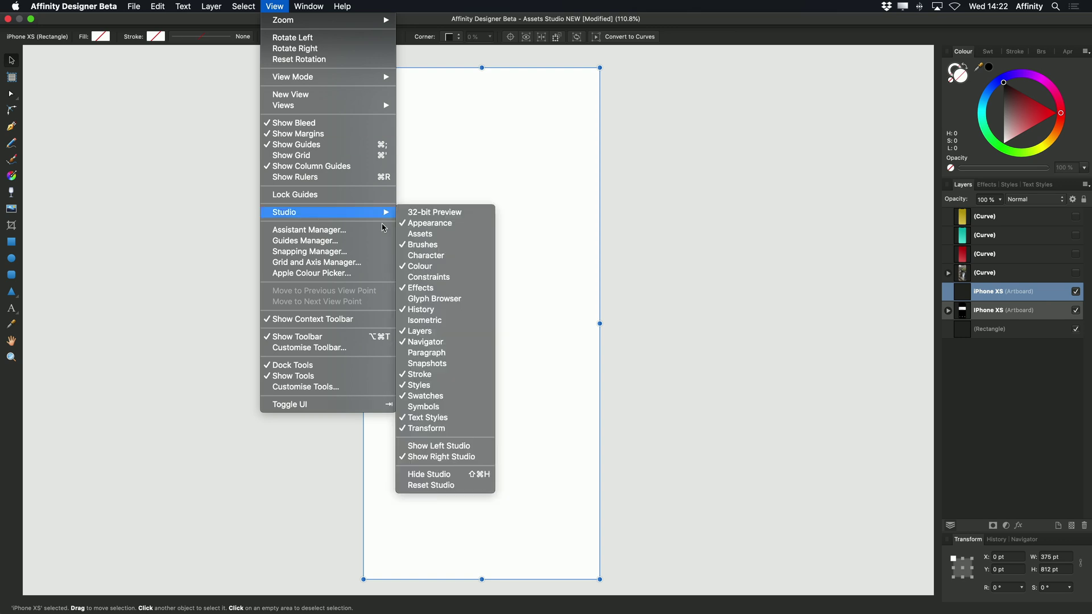
{"action": "left_click", "coordinate": [419, 233]}
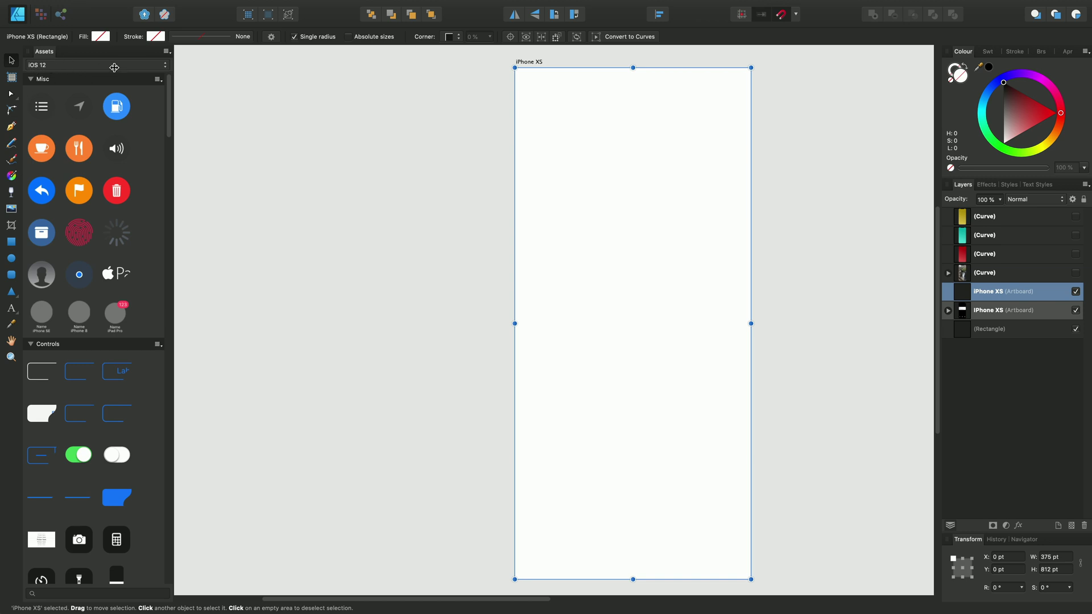
{"action": "left_click", "coordinate": [165, 64]}
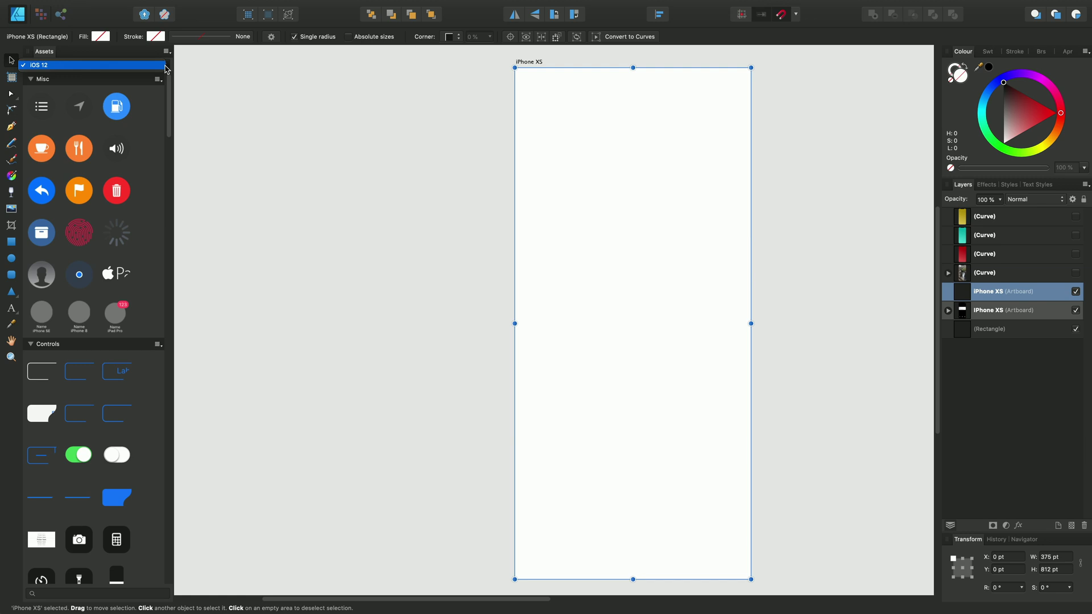
{"action": "left_click", "coordinate": [163, 66]}
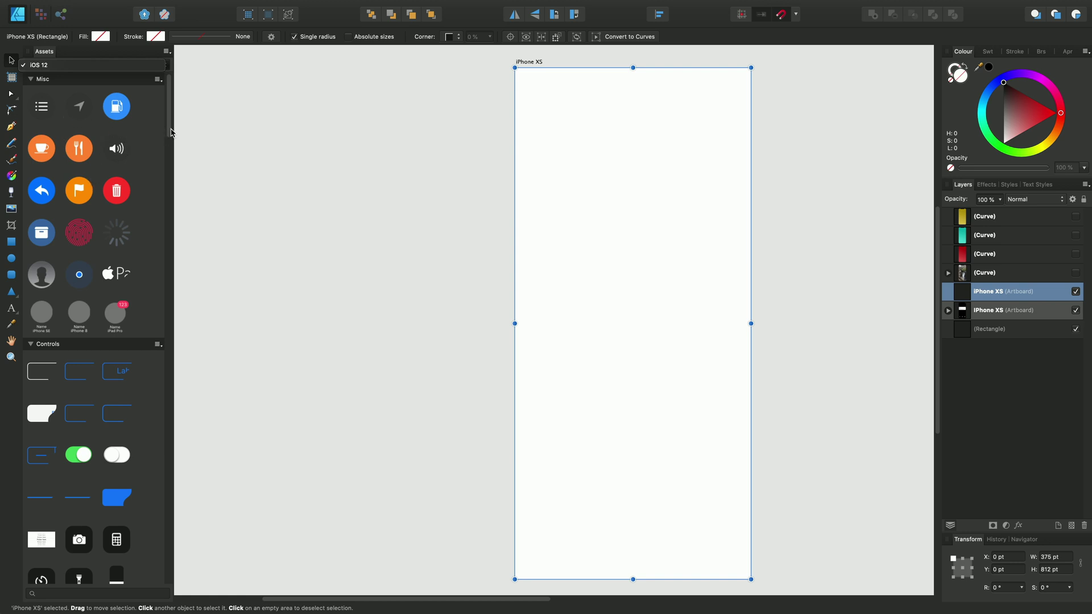
{"action": "left_click", "coordinate": [171, 132]}
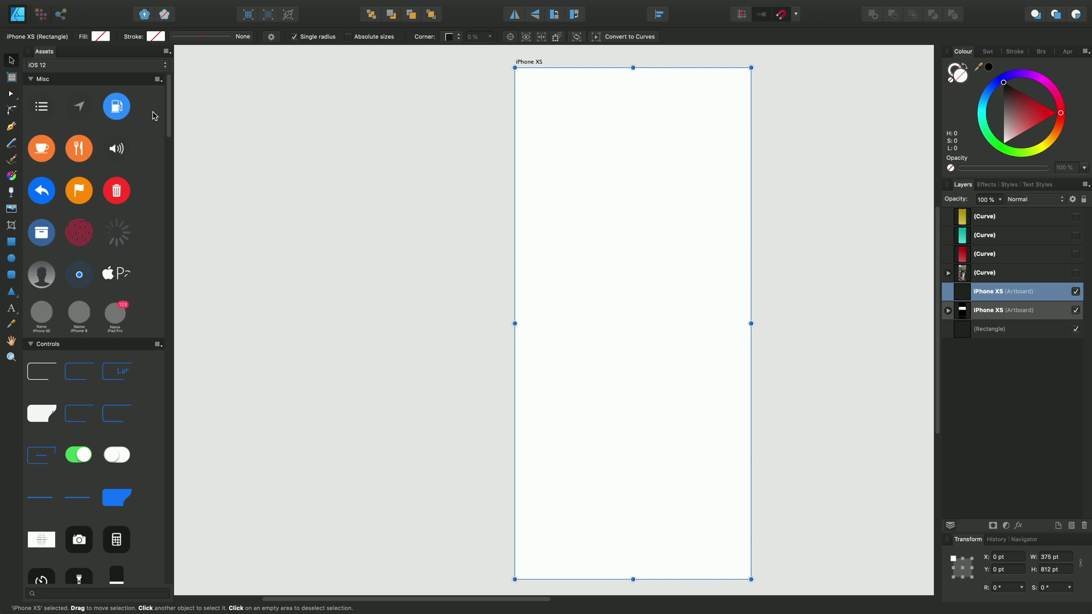
{"action": "mouse_move", "coordinate": [169, 115]}
{"action": "left_mouse_down"}
{"action": "mouse_move", "coordinate": [171, 283]}
{"action": "mouse_move", "coordinate": [192, 368]}
{"action": "left_mouse_up"}
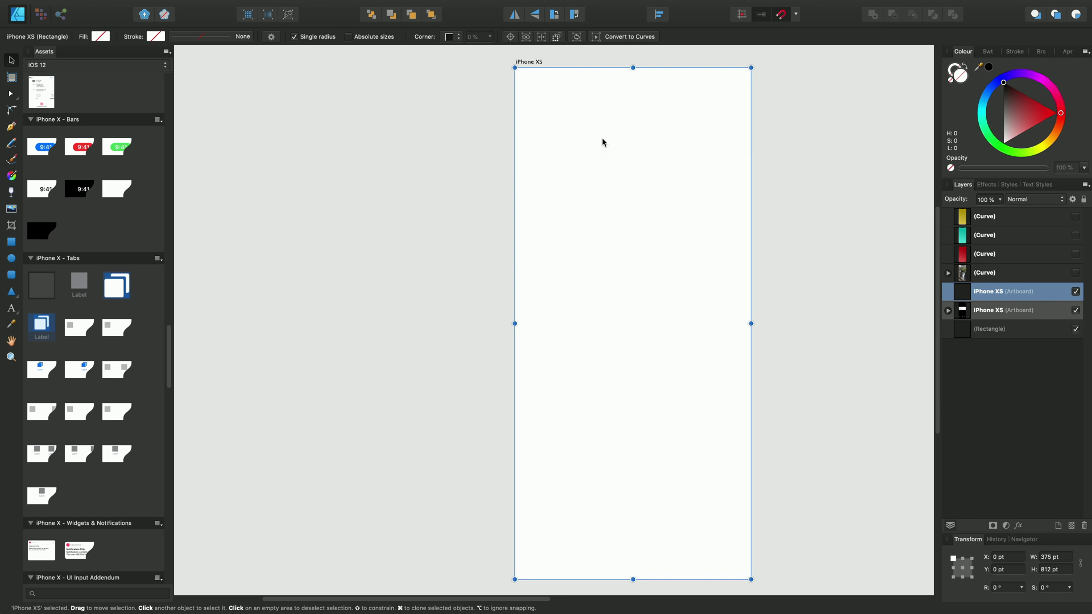
Paste the black rounded rectangle, add a 375 pt-wide iPhone X title bar, and place the toolbar
{"action": "key", "text": "super+v"}
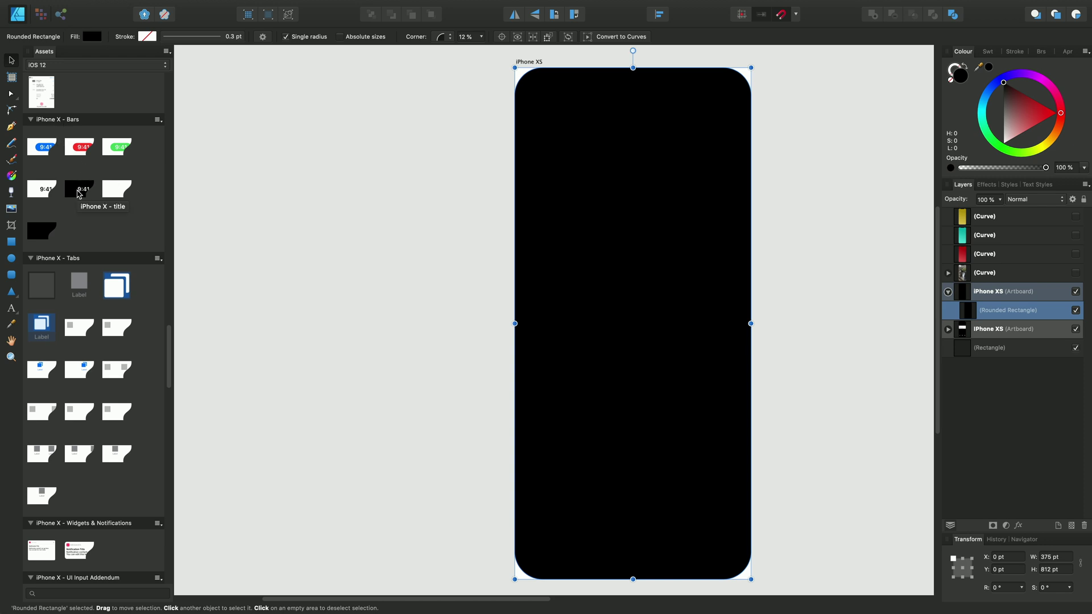
{"action": "mouse_move", "coordinate": [78, 193]}
{"action": "left_mouse_down"}
{"action": "mouse_move", "coordinate": [328, 195]}
{"action": "mouse_move", "coordinate": [708, 86]}
{"action": "left_mouse_up"}
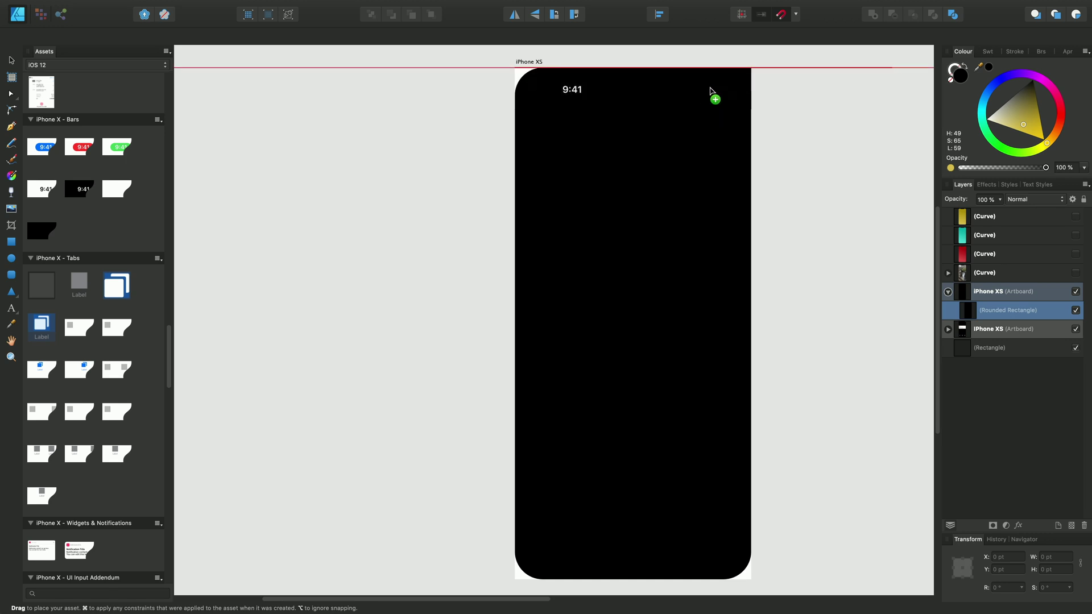
{"action": "left_click_drag", "start_coordinate": [708, 85], "coordinate": [693, 90]}
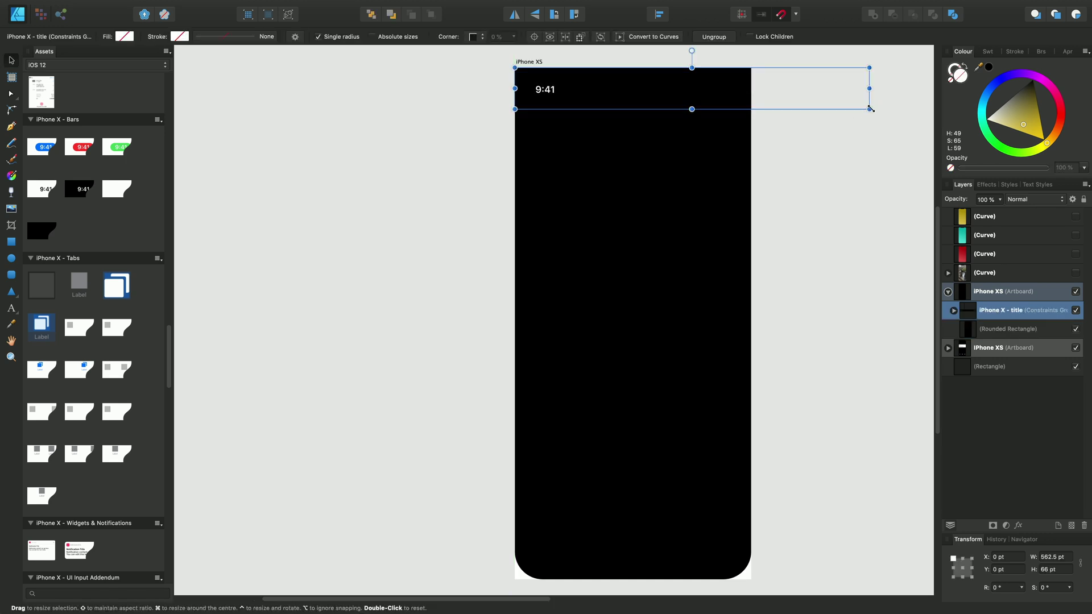
{"action": "left_click_drag", "start_coordinate": [869, 109], "coordinate": [751, 93]}
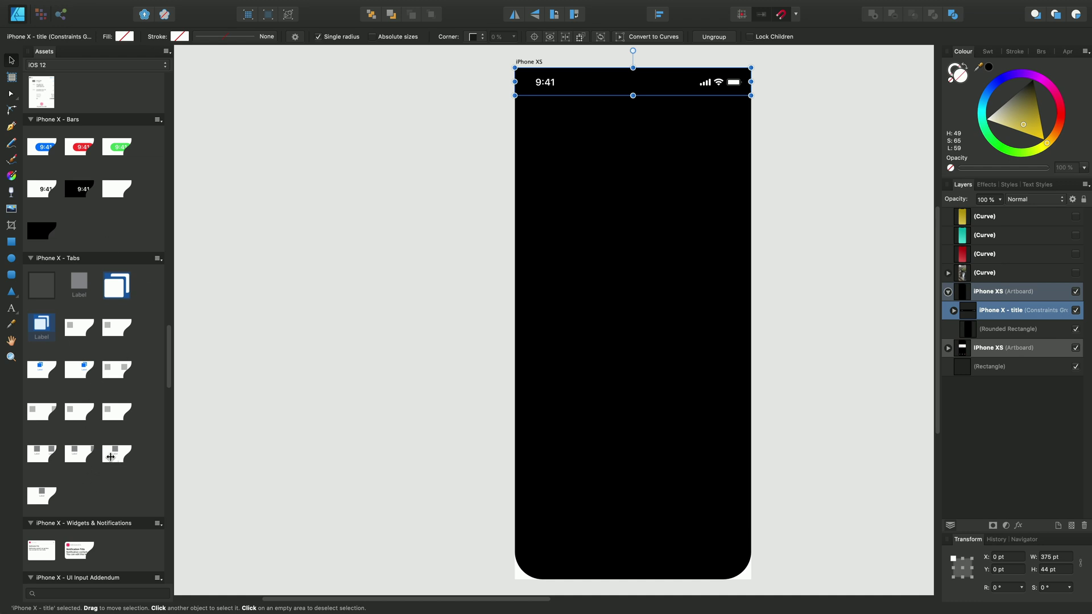
{"action": "left_click_drag", "start_coordinate": [109, 459], "coordinate": [633, 495]}
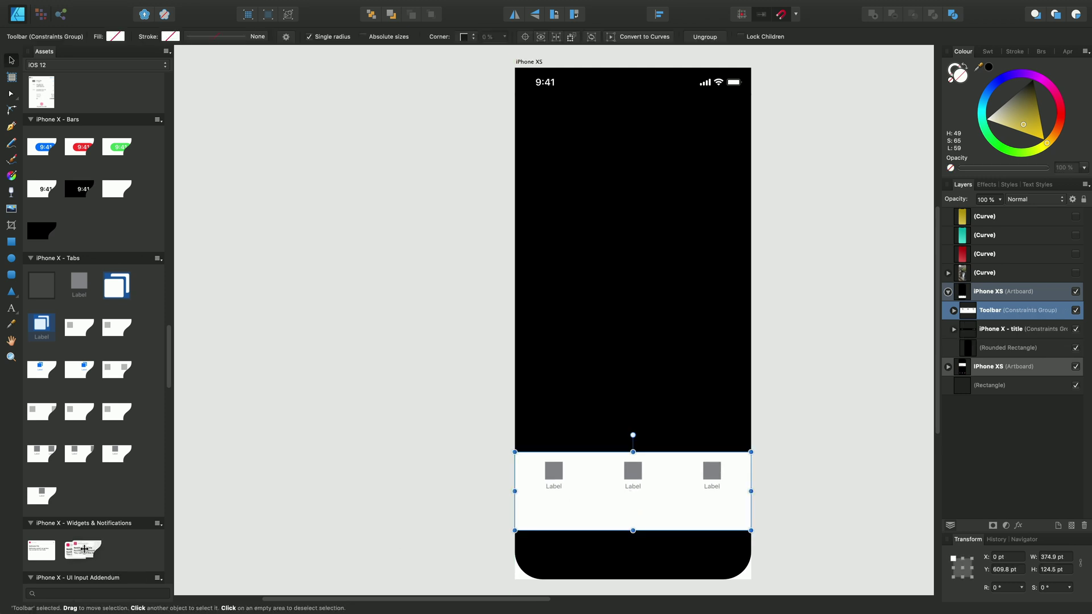
Fit and center the notification card mid-artboard, then add the light UI Input Addendum bar below
{"action": "mouse_move", "coordinate": [79, 551]}
{"action": "left_mouse_down"}
{"action": "mouse_move", "coordinate": [396, 517]}
{"action": "mouse_move", "coordinate": [688, 290]}
{"action": "left_mouse_up"}
{"action": "left_click_drag", "start_coordinate": [854, 284], "coordinate": [745, 283]}
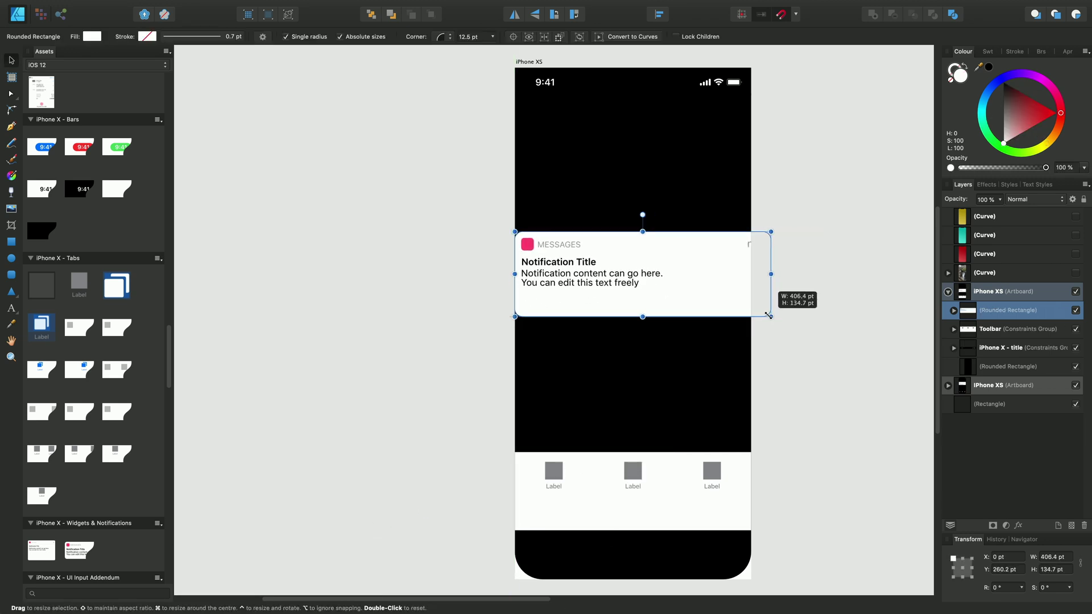
{"action": "left_click_drag", "start_coordinate": [595, 286], "coordinate": [596, 285]}
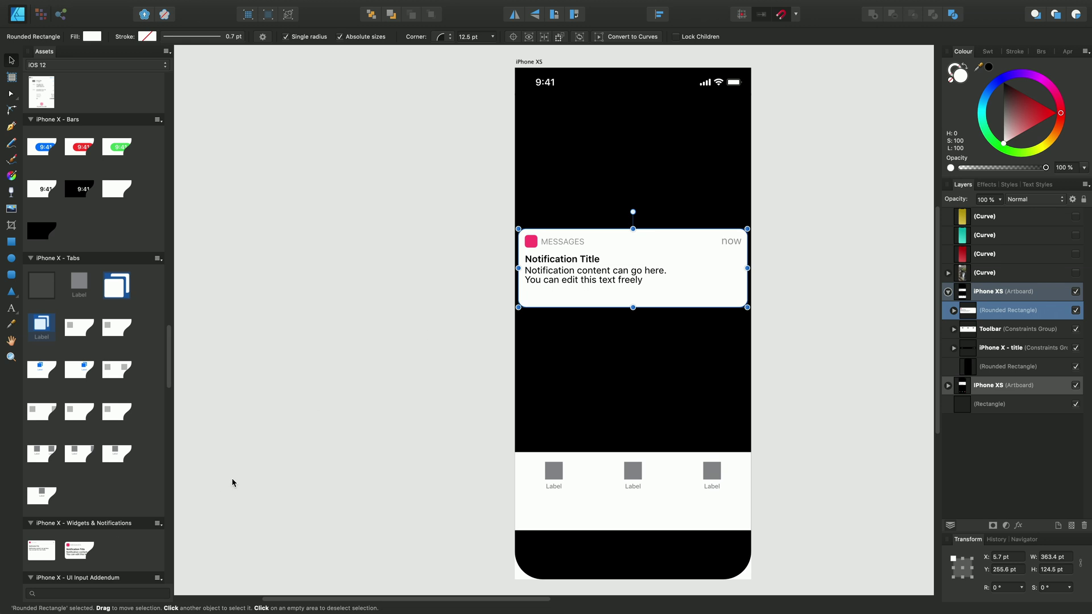
{"action": "scroll", "coordinate": [232, 483], "scroll_direction": "up", "scroll_amount": 1}
{"action": "scroll", "coordinate": [171, 386], "scroll_direction": "down", "scroll_amount": 1}
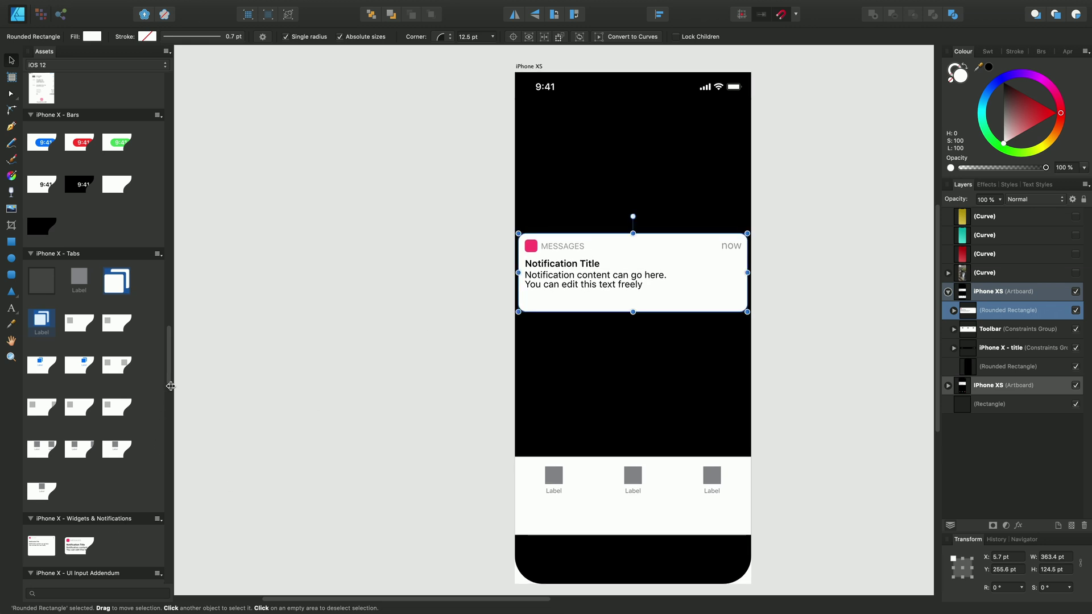
{"action": "left_click_drag", "start_coordinate": [171, 385], "coordinate": [169, 418]}
{"action": "mouse_move", "coordinate": [80, 392]}
{"action": "left_mouse_down"}
{"action": "mouse_move", "coordinate": [593, 393]}
{"action": "mouse_move", "coordinate": [623, 407]}
{"action": "left_mouse_up"}
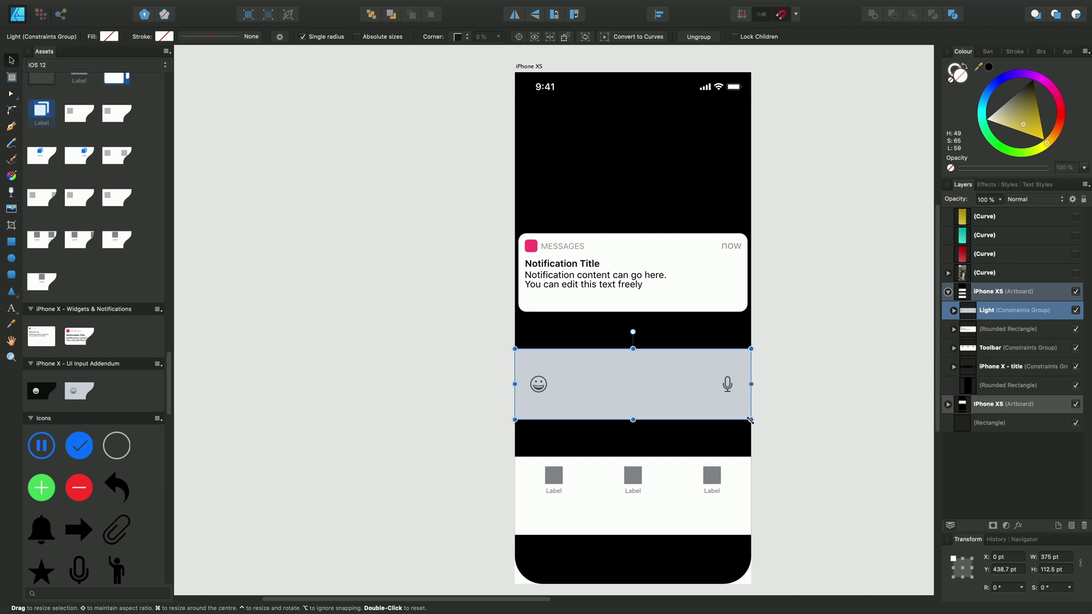
Shrink the input bar and inset its left edge to match the notification card
{"action": "left_click_drag", "start_coordinate": [750, 420], "coordinate": [747, 416]}
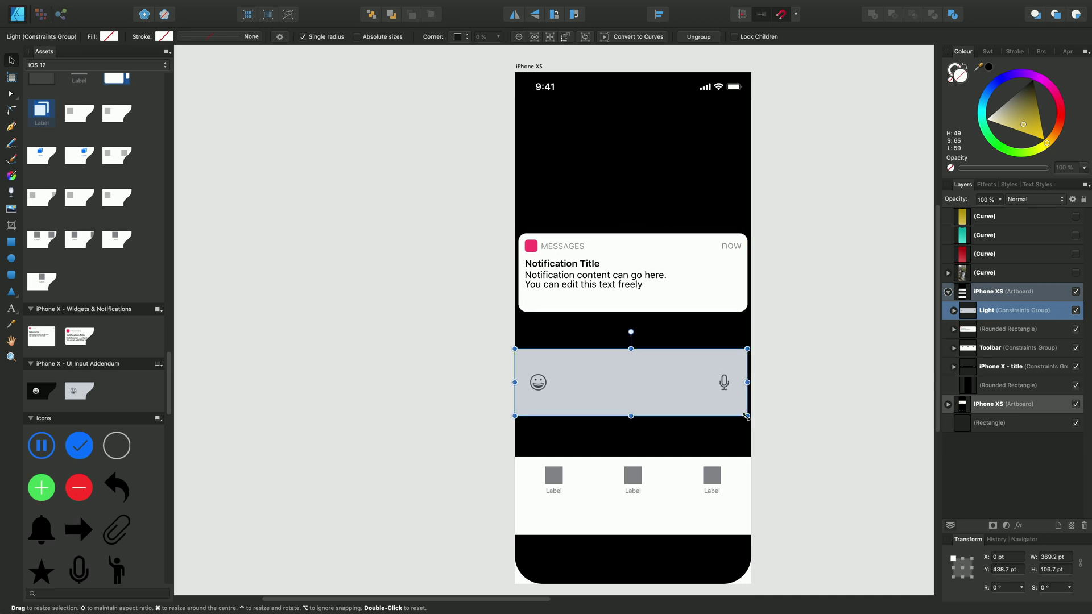
{"action": "left_click_drag", "start_coordinate": [516, 382], "coordinate": [525, 384]}
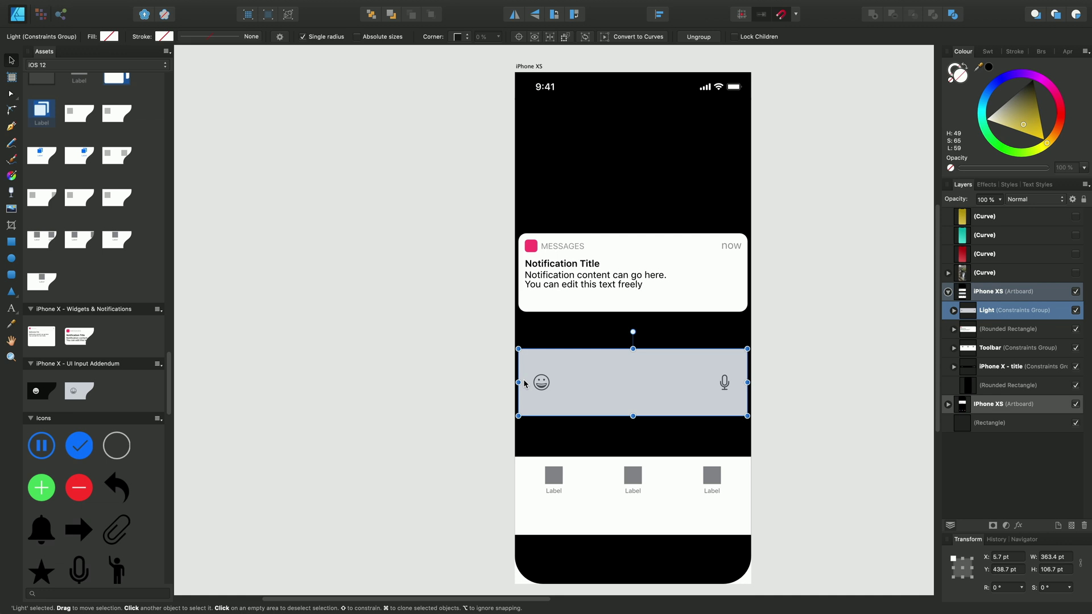
{"action": "scroll", "coordinate": [126, 405], "scroll_direction": "down", "scroll_amount": 1}
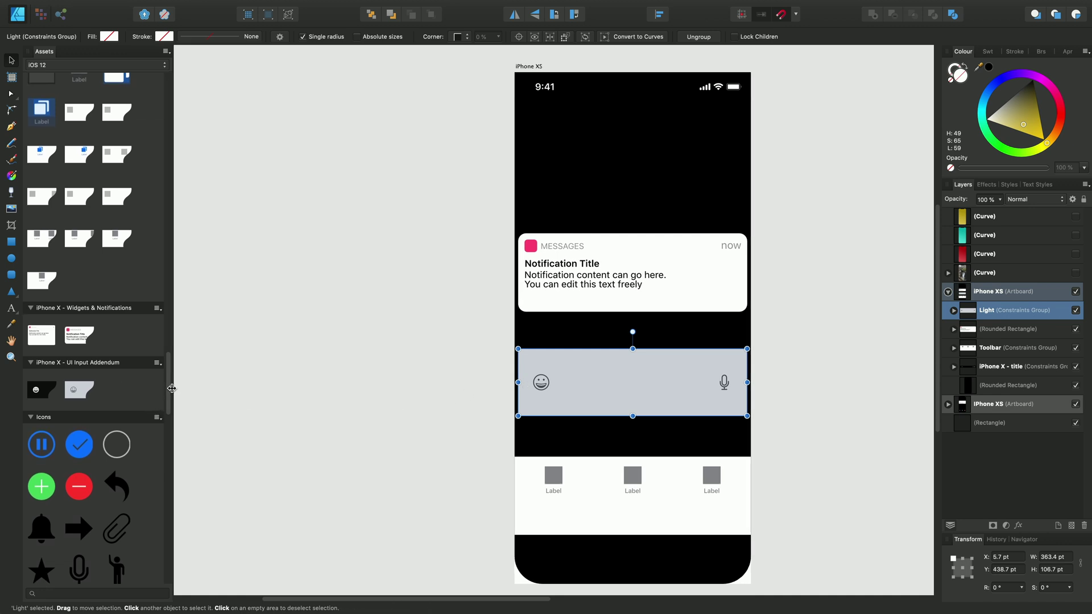
{"action": "mouse_move", "coordinate": [171, 392]}
{"action": "left_mouse_down"}
{"action": "mouse_move", "coordinate": [172, 524]}
{"action": "mouse_move", "coordinate": [187, 427]}
{"action": "left_mouse_up"}
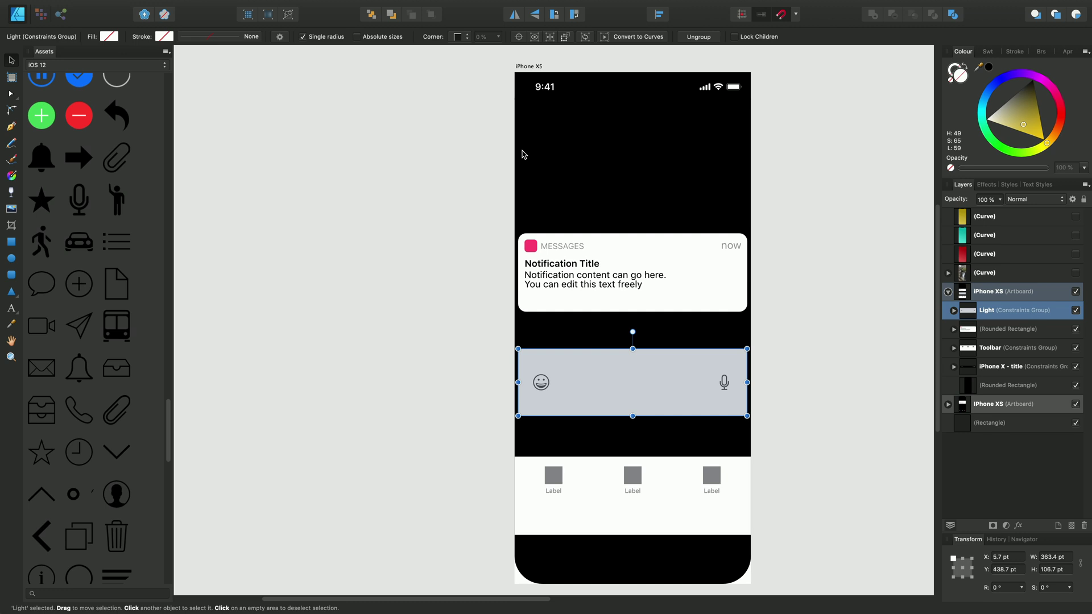
{"action": "scroll", "coordinate": [523, 154], "scroll_direction": "right", "scroll_amount": 5}
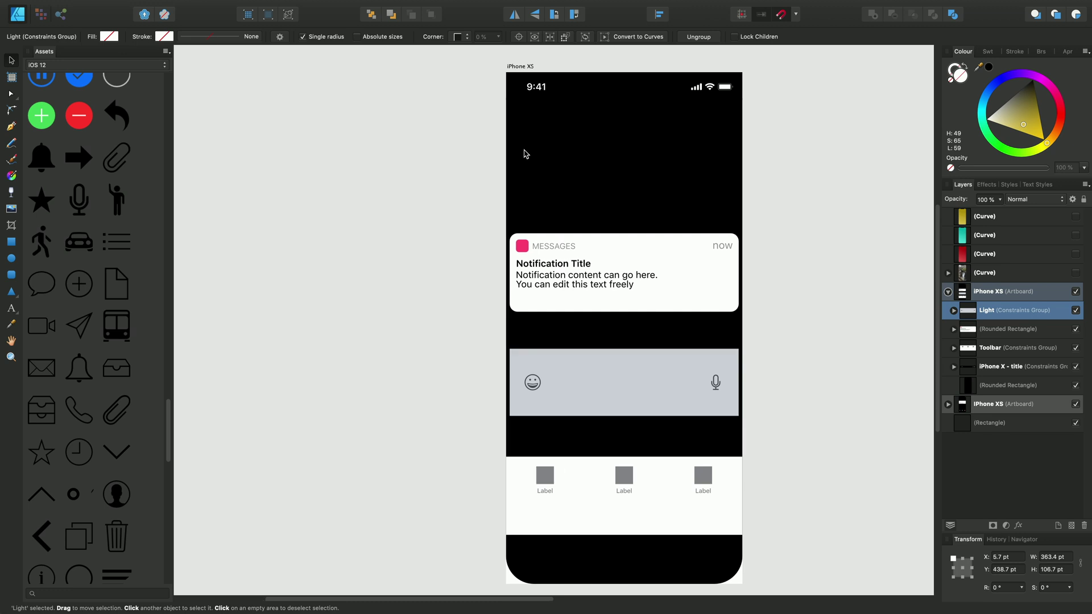
{"action": "scroll", "coordinate": [523, 156], "scroll_direction": "right", "scroll_amount": 2}
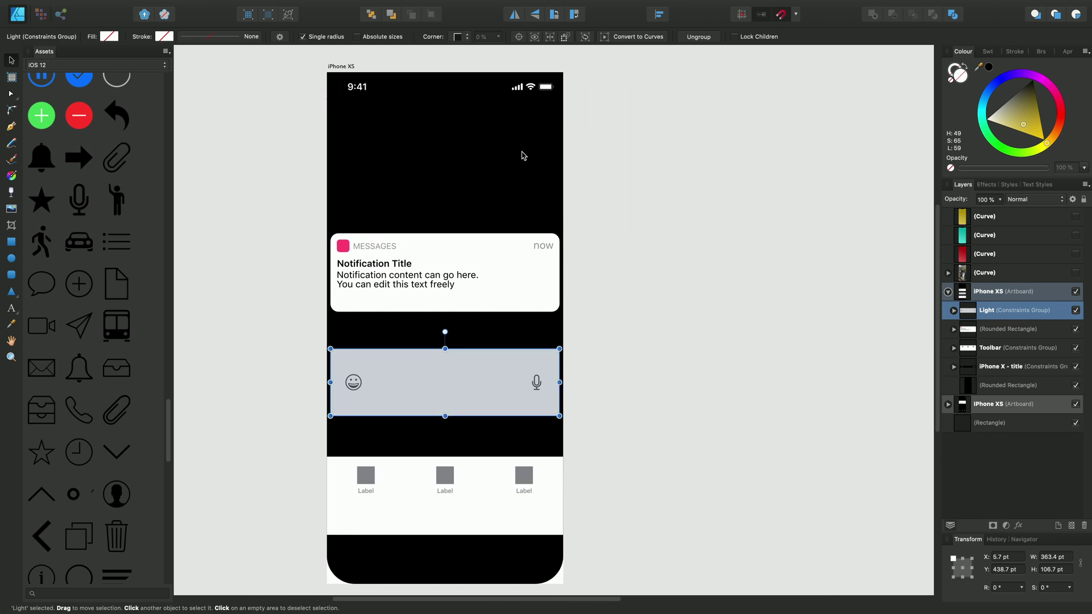
{"action": "scroll", "coordinate": [522, 156], "scroll_direction": "right", "scroll_amount": 2}
{"action": "scroll", "coordinate": [521, 155], "scroll_direction": "right", "scroll_amount": 1}
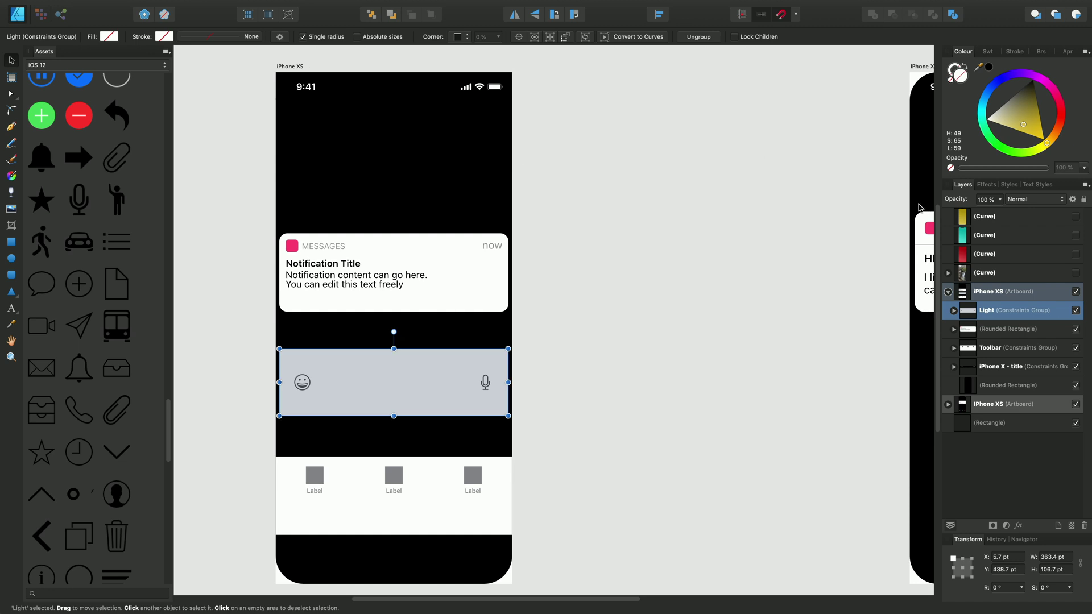
Make the yellow, teal, red and photo phone background layers visible
{"action": "left_click", "coordinate": [1076, 217]}
{"action": "left_click", "coordinate": [1076, 234]}
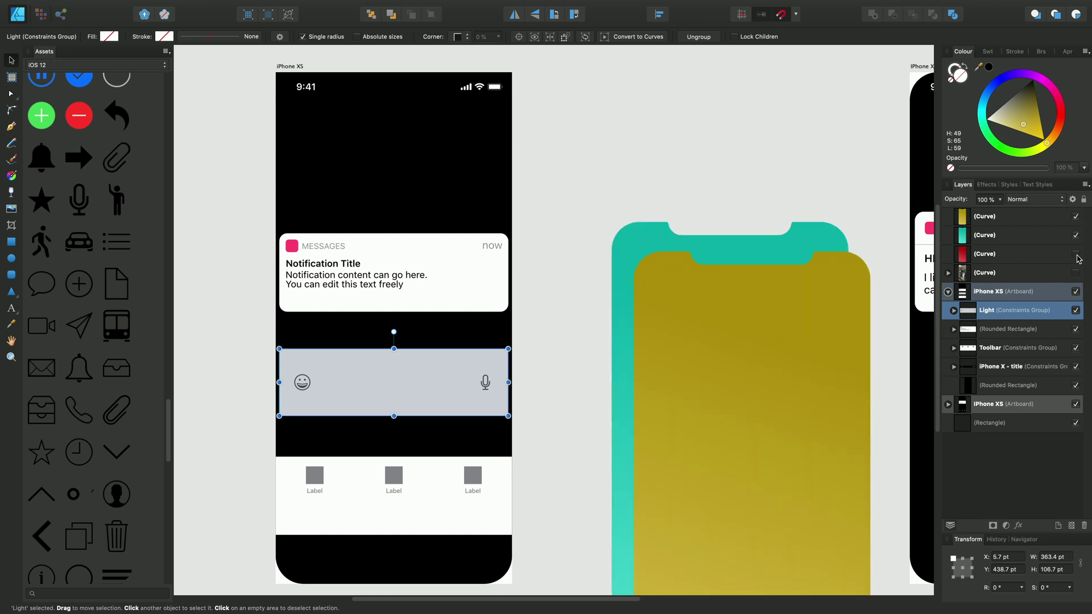
{"action": "left_click", "coordinate": [1077, 255]}
{"action": "left_click", "coordinate": [1076, 273]}
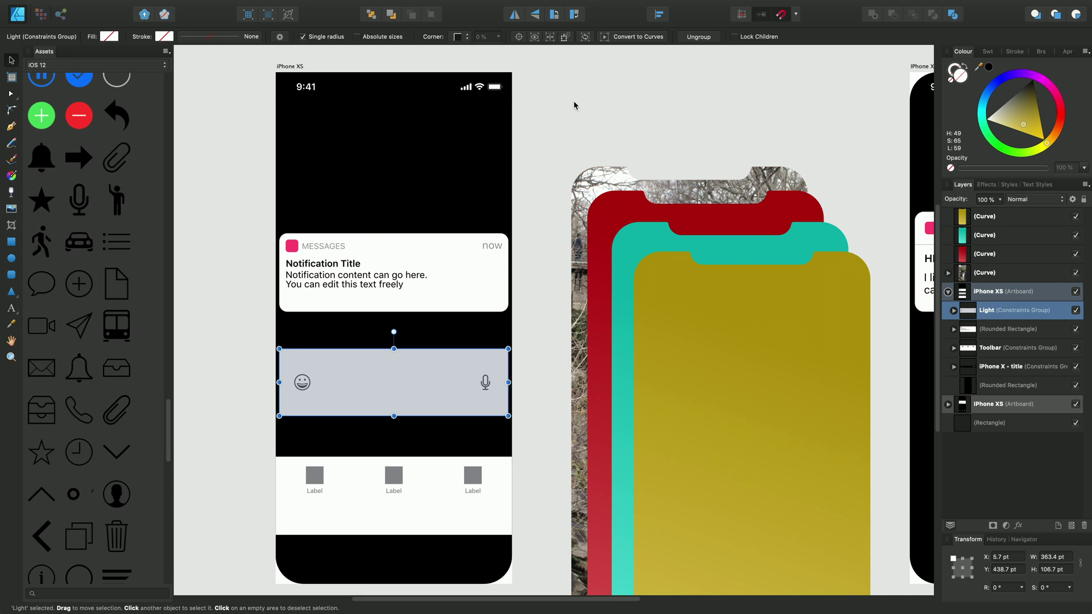
Create a new asset category and rename it MyAssets
{"action": "left_click", "coordinate": [167, 53]}
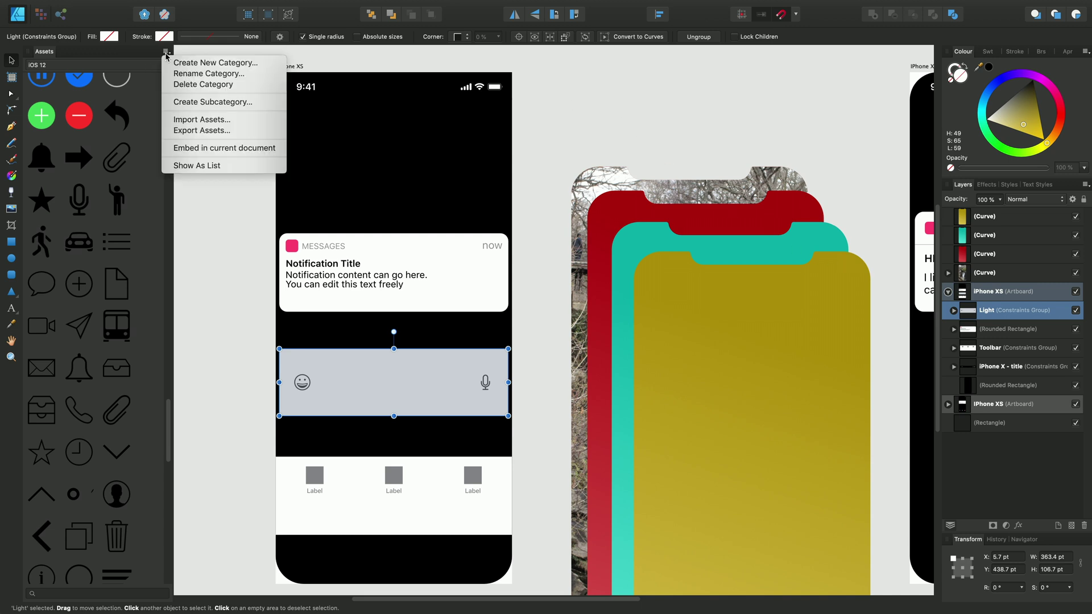
{"action": "left_click", "coordinate": [184, 63]}
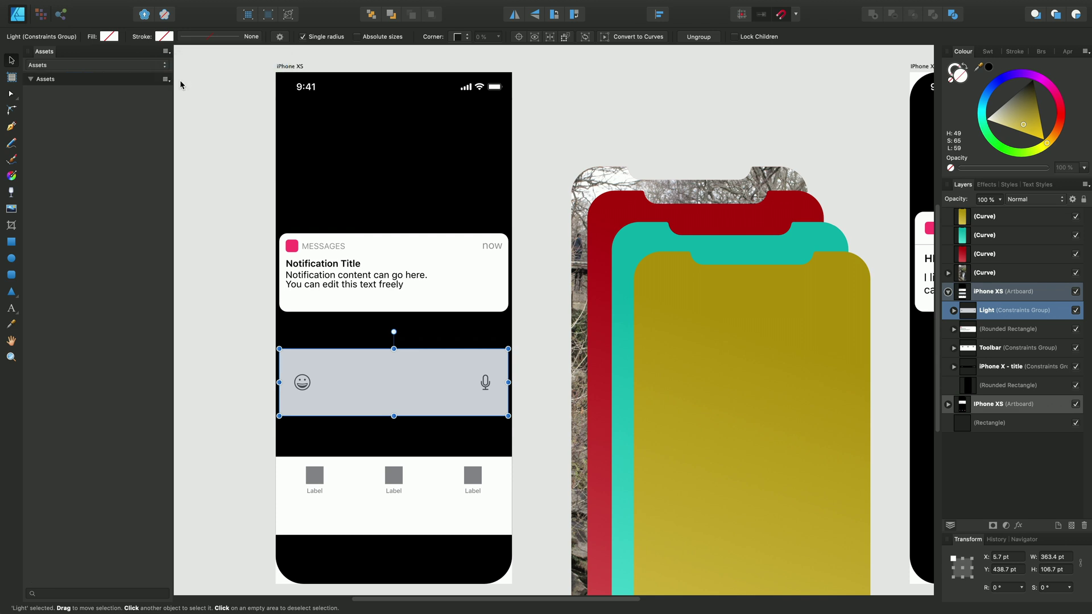
{"action": "left_click", "coordinate": [165, 79]}
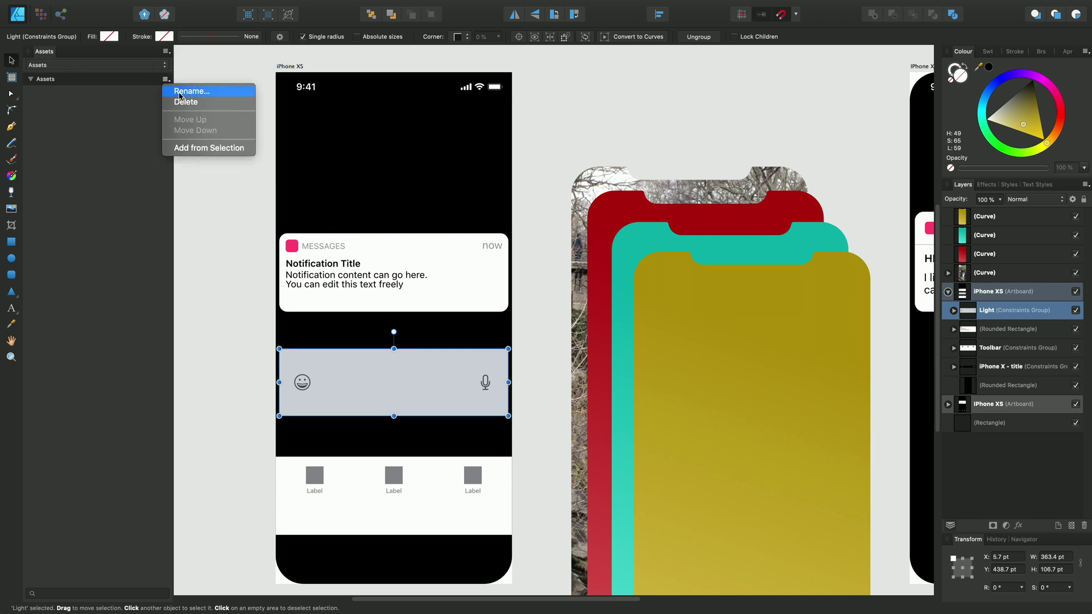
{"action": "left_click", "coordinate": [166, 53]}
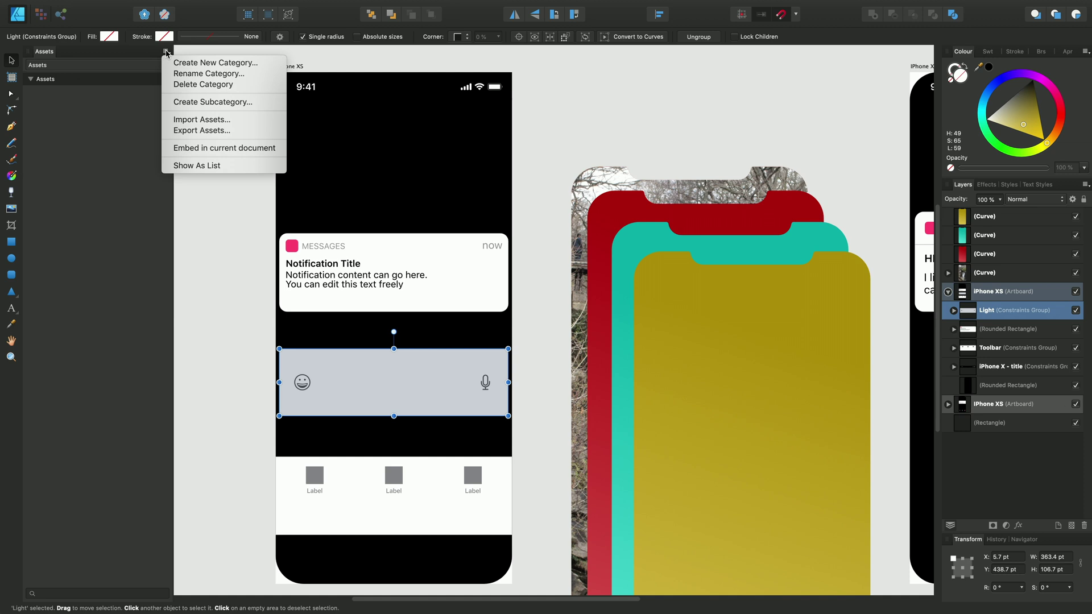
{"action": "left_click", "coordinate": [187, 74]}
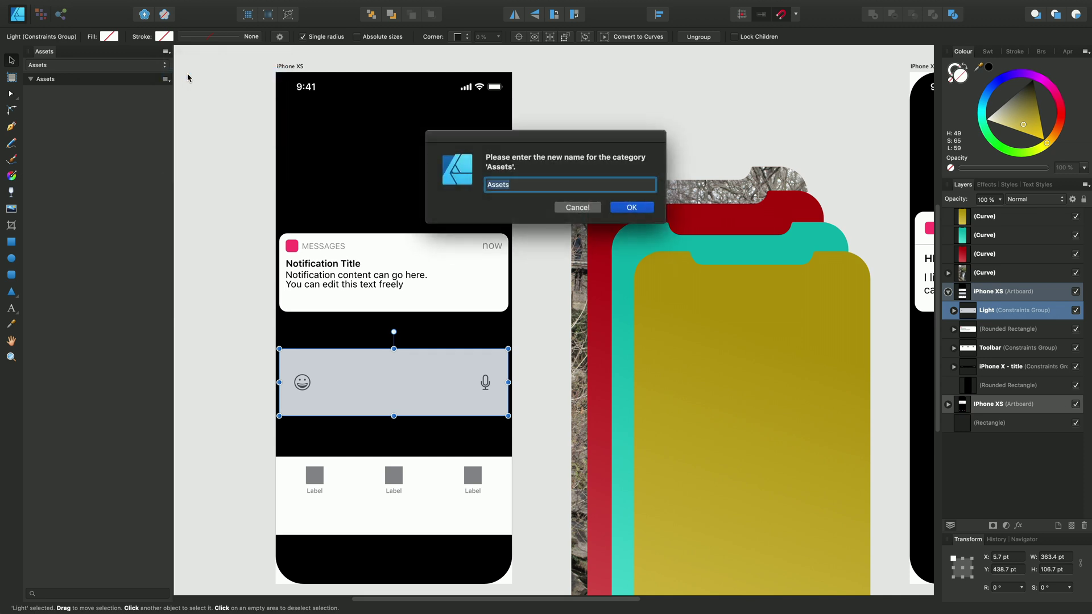
{"action": "type", "text": "My"}
{"action": "key", "text": "Return"}
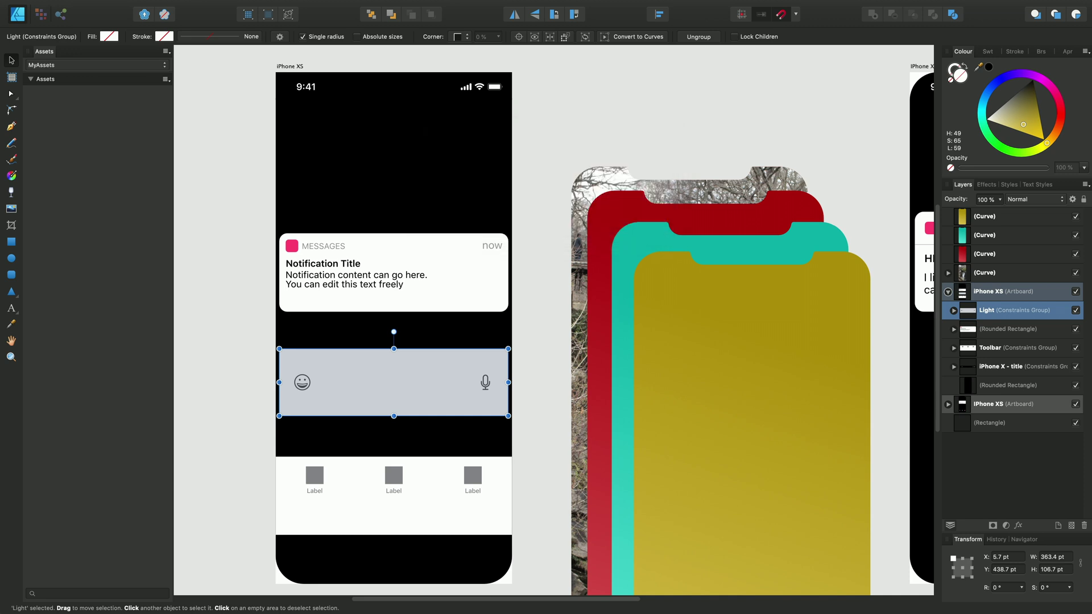
Rename the empty Assets subcategory under MyAssets to MyBackgrounds
{"action": "left_click", "coordinate": [167, 82]}
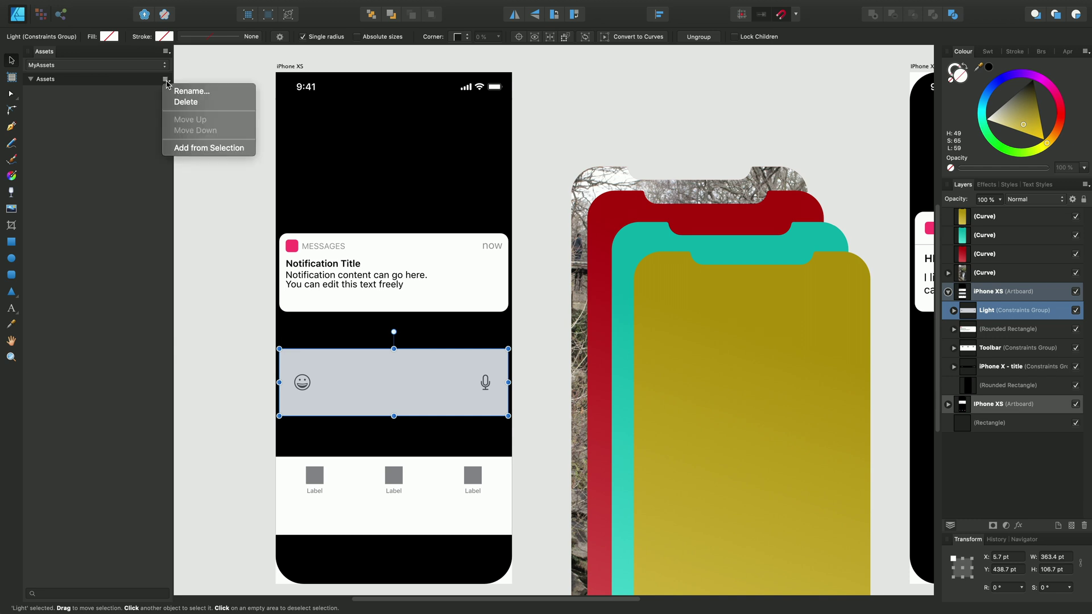
{"action": "left_click", "coordinate": [186, 101]}
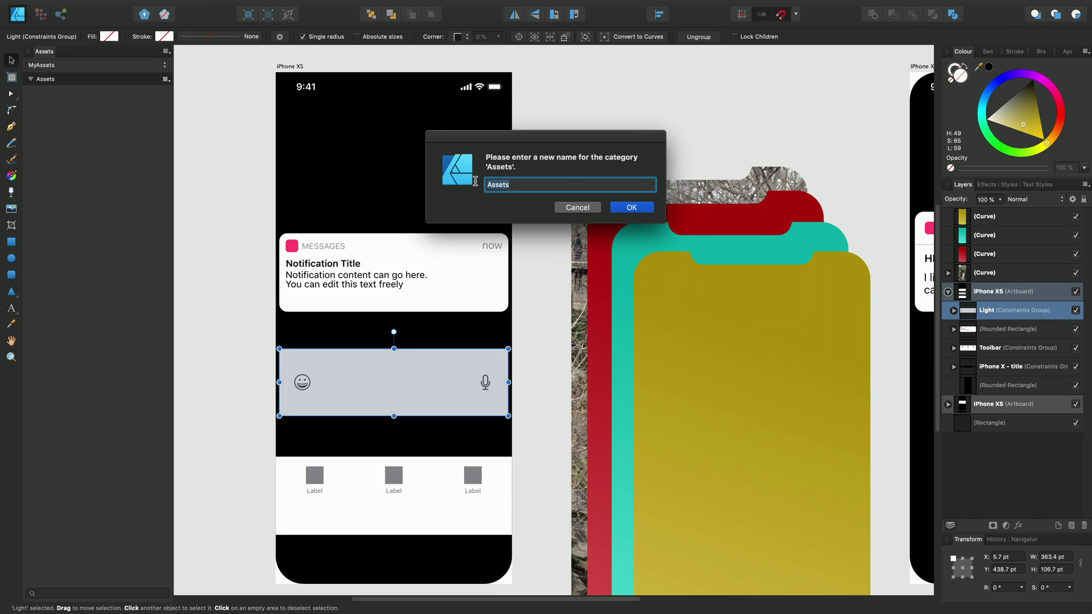
{"action": "type", "text": "MyBackgrounds"}
{"action": "key", "text": "Return"}
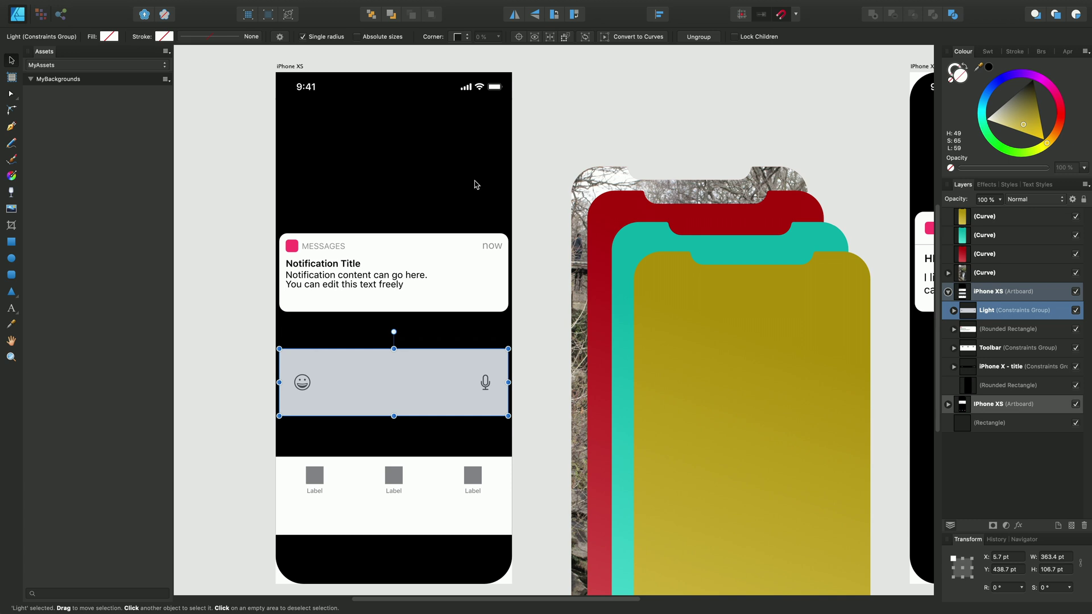
Save the yellow and teal phone backgrounds into MyBackgrounds
{"action": "left_click", "coordinate": [672, 294]}
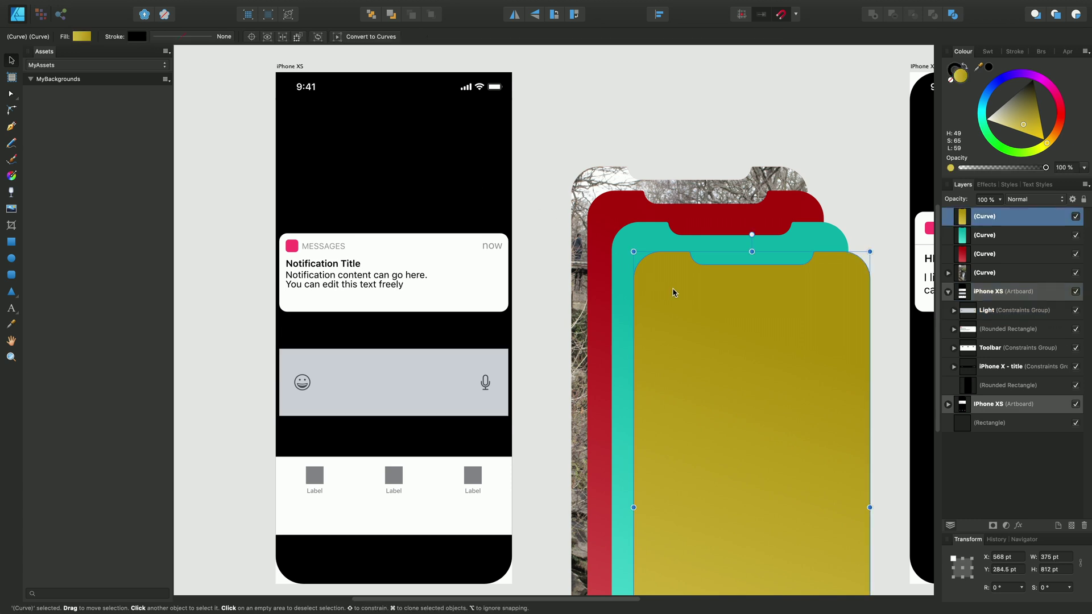
{"action": "left_click_drag", "start_coordinate": [673, 293], "coordinate": [77, 166]}
{"action": "left_click", "coordinate": [645, 235]}
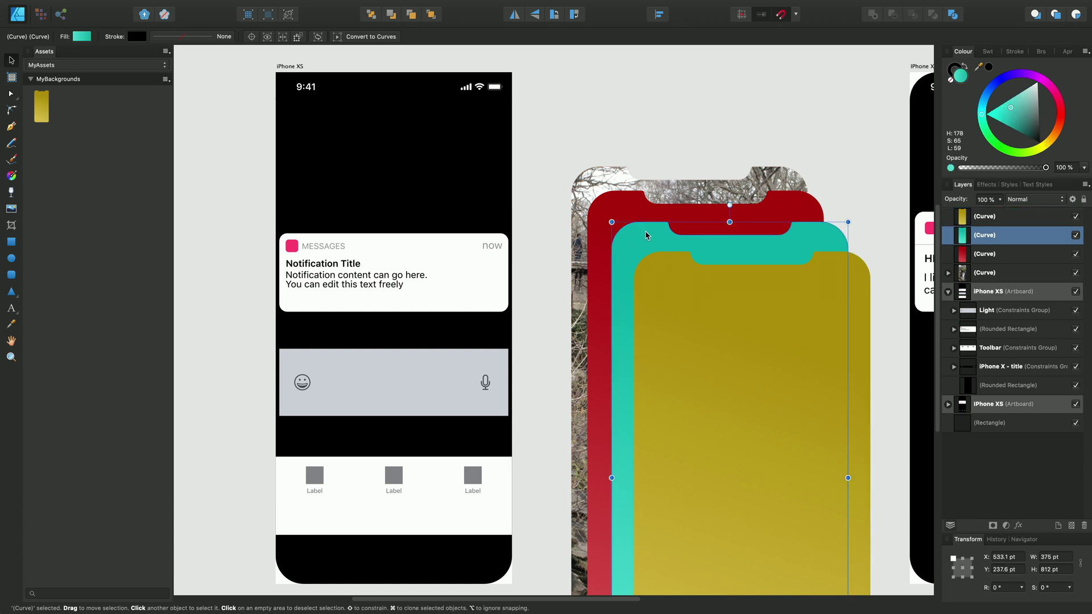
{"action": "left_click_drag", "start_coordinate": [647, 238], "coordinate": [69, 137]}
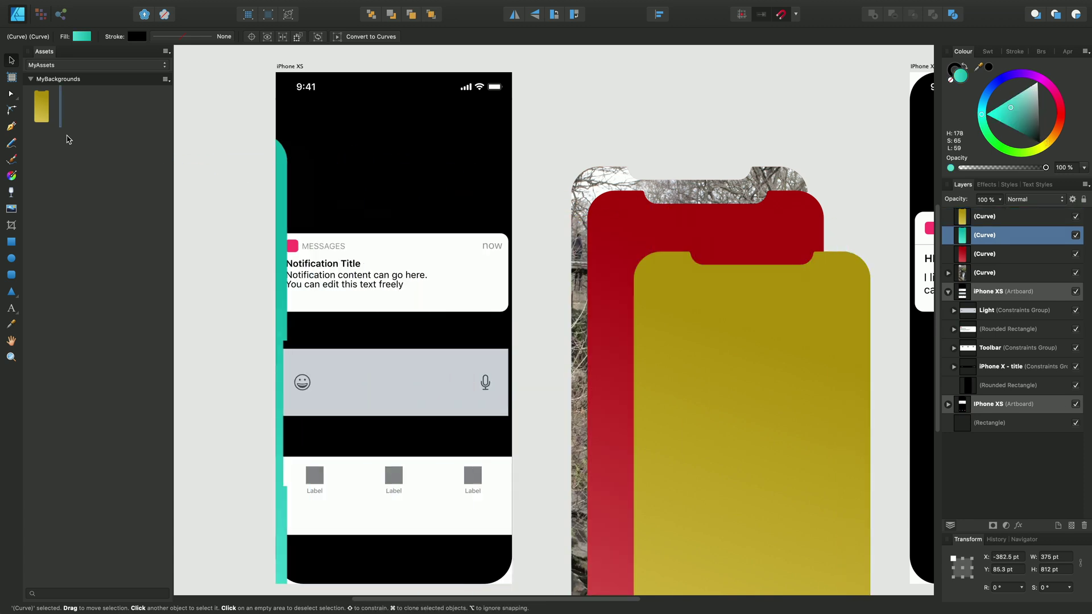
Add the red and waterfall-photo backgrounds to MyBackgrounds, and select the black artboard shape
{"action": "mouse_move", "coordinate": [630, 211]}
{"action": "left_mouse_down"}
{"action": "mouse_move", "coordinate": [547, 211]}
{"action": "mouse_move", "coordinate": [116, 106]}
{"action": "left_mouse_up"}
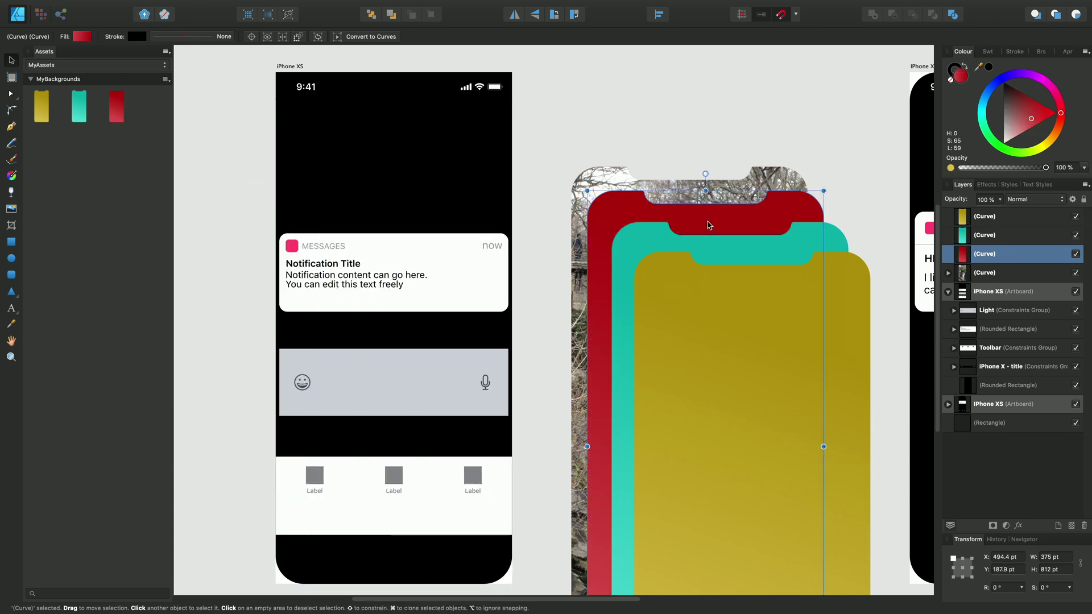
{"action": "left_click", "coordinate": [591, 202]}
{"action": "left_click_drag", "start_coordinate": [592, 202], "coordinate": [137, 122]}
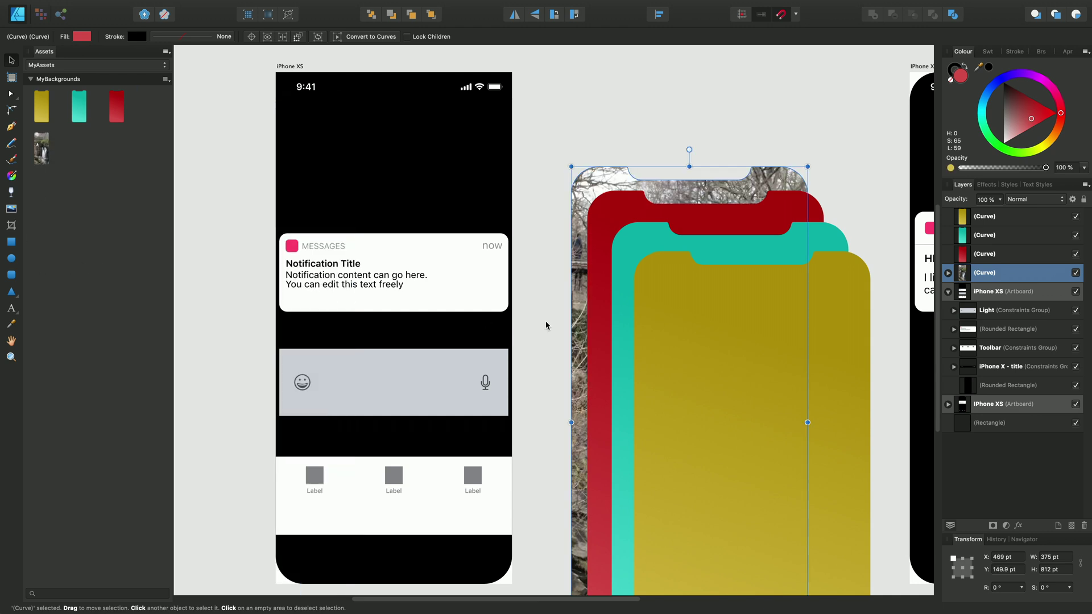
{"action": "left_click", "coordinate": [992, 387]}
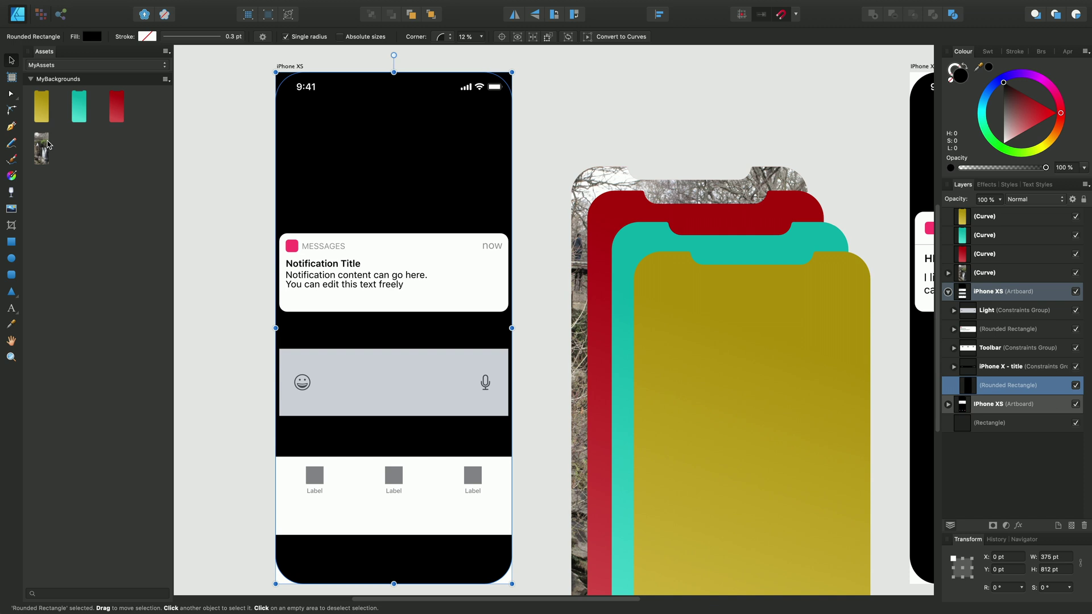